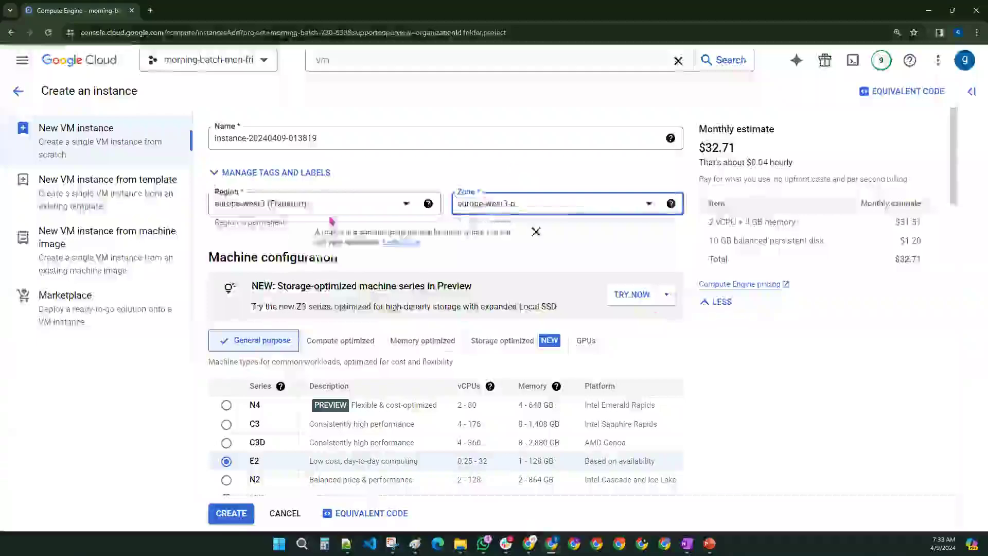
# - Highlight the instance name and reselect europe-west3 (Frankfurt) as the region
pyautogui.click(317, 135)
pyautogui.moveTo(317, 135); pyautogui.dragTo(197, 137)
pyautogui.click(246, 211)
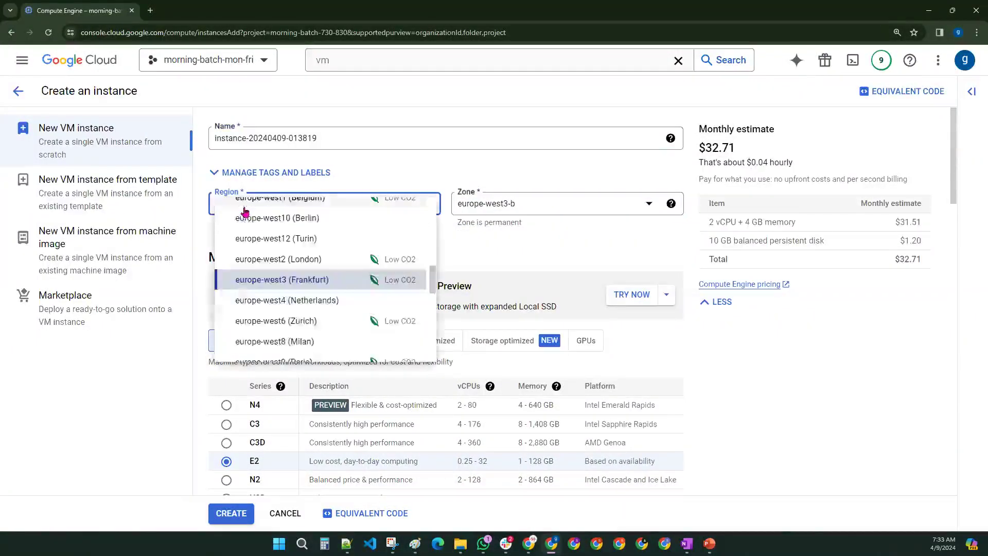
pyautogui.click(260, 280)
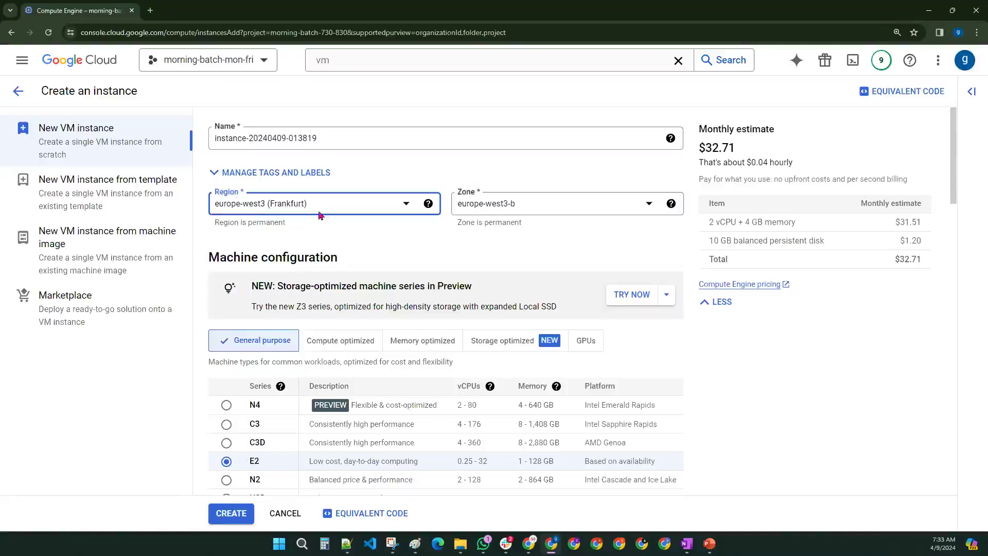
# - Try the zones europe-west3-a and europe-west3-b, leaving europe-west3-b selected
pyautogui.click(507, 211)
pyautogui.click(509, 256)
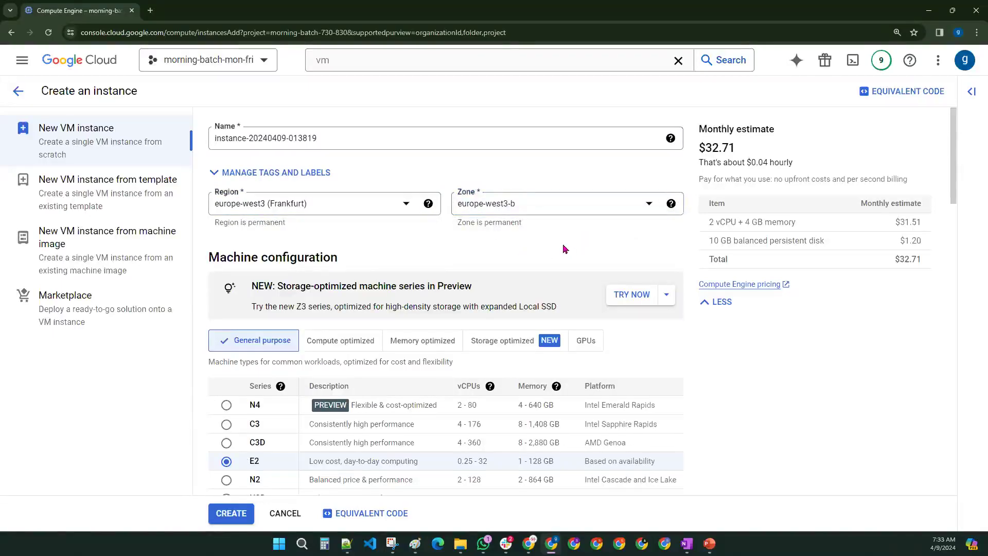
pyautogui.click(569, 212)
pyautogui.click(547, 234)
pyautogui.click(554, 213)
pyautogui.click(536, 254)
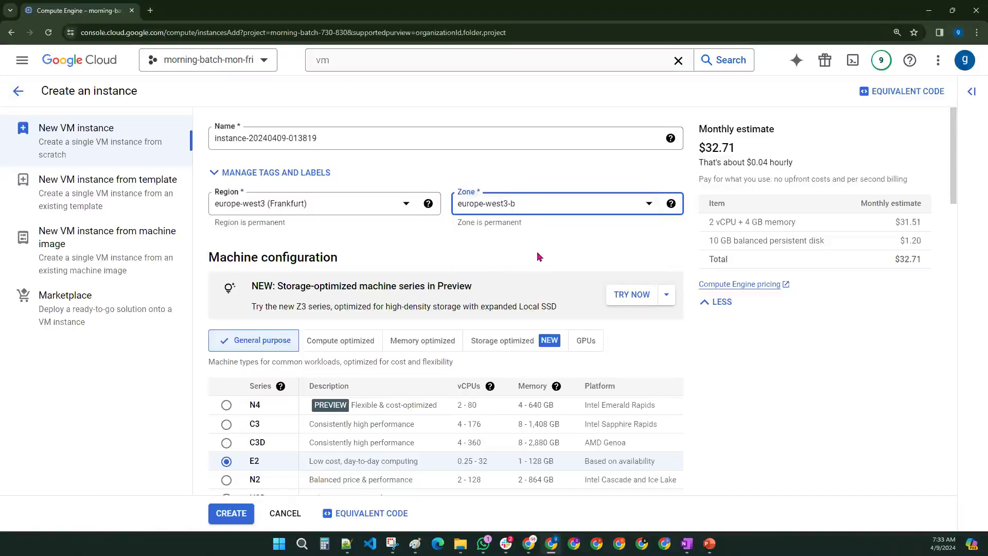
# - Compare the monthly estimate total for the zones europe-west3-a and europe-west3-c
pyautogui.click(528, 215)
pyautogui.click(528, 219)
pyautogui.click(530, 210)
pyautogui.click(526, 238)
pyautogui.moveTo(708, 259); pyautogui.dragTo(914, 261)
pyautogui.click(910, 260)
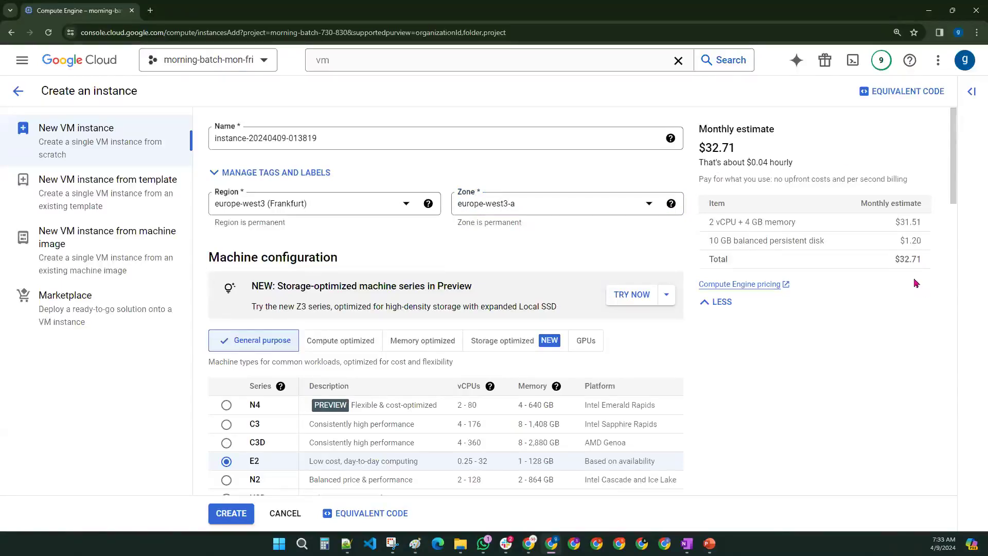
pyautogui.click(509, 206)
pyautogui.click(501, 213)
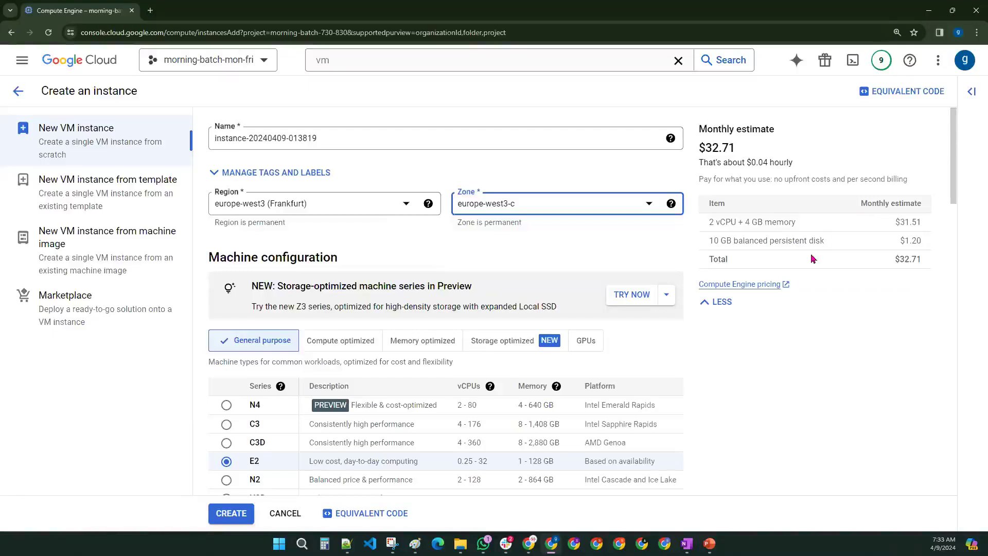
# - Compare the monthly estimate total for the regions europe-west2 (London) and us-west3 (Salt Lake City), leaving us-west3 selected
pyautogui.click(332, 202)
pyautogui.click(298, 260)
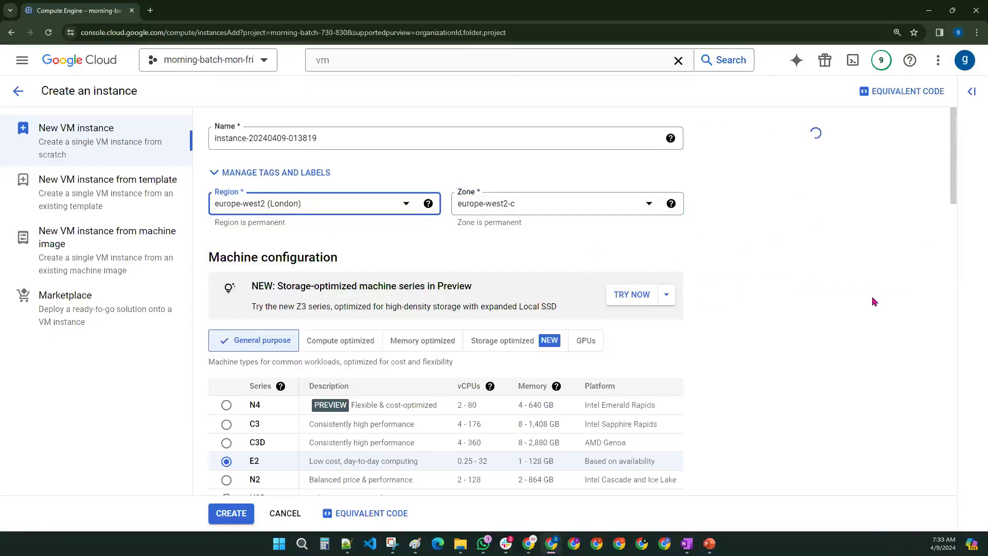
pyautogui.click(290, 209)
pyautogui.scroll(3, 289, 237)
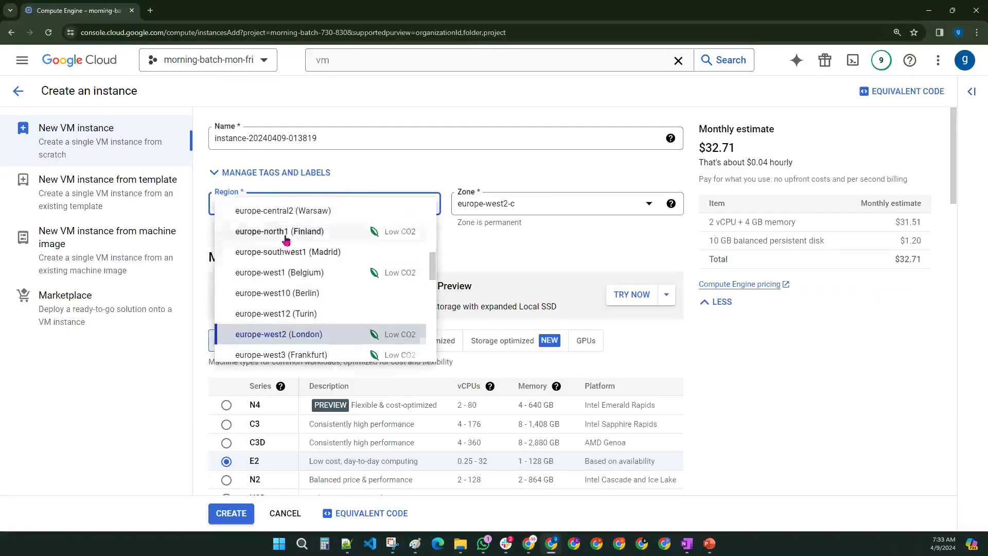
pyautogui.click(284, 250)
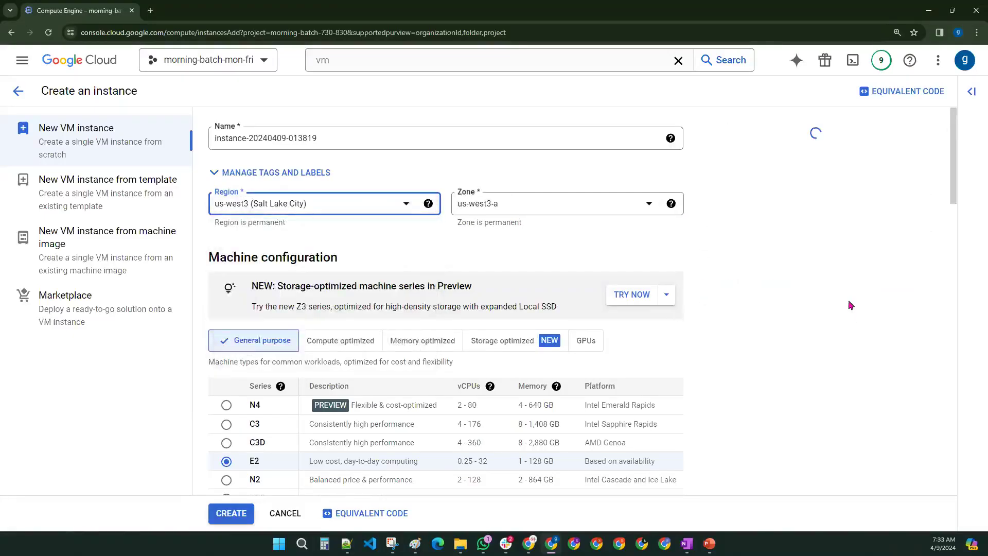
pyautogui.moveTo(895, 261); pyautogui.dragTo(923, 265)
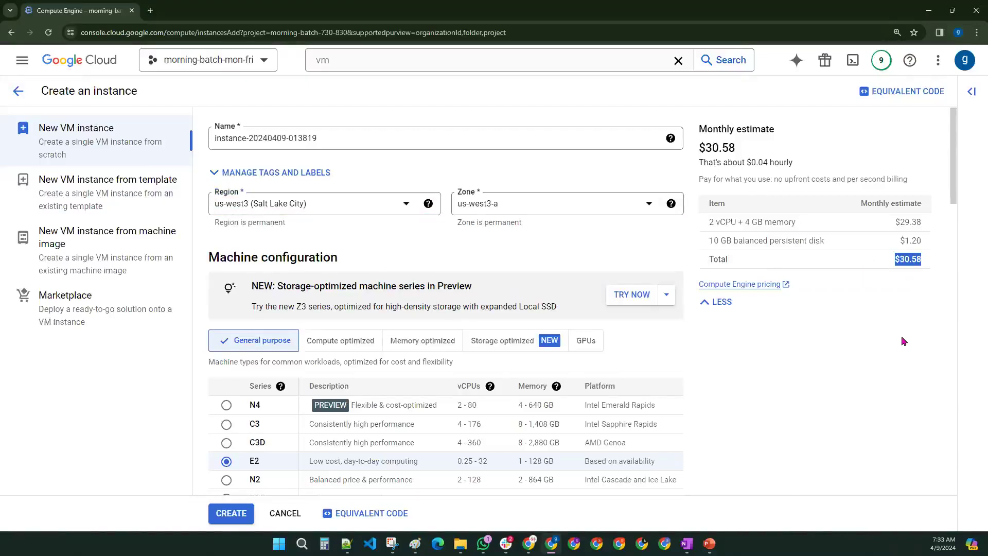
pyautogui.click(882, 373)
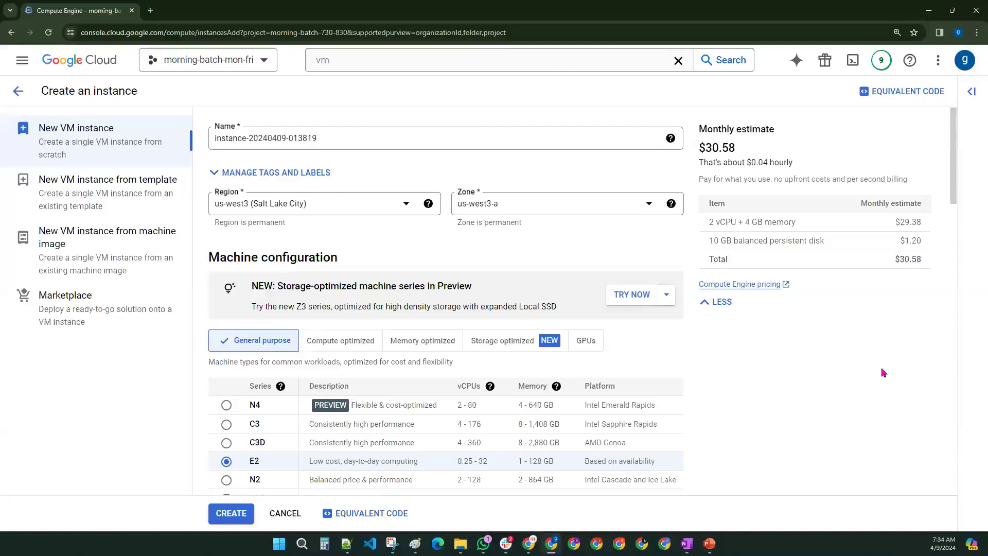
# - Look over the remaining VM instance settings and the Americas entries in the region list
pyautogui.scroll(-5, 484, 350)
pyautogui.scroll(4, 476, 364)
pyautogui.scroll(-10, 475, 370)
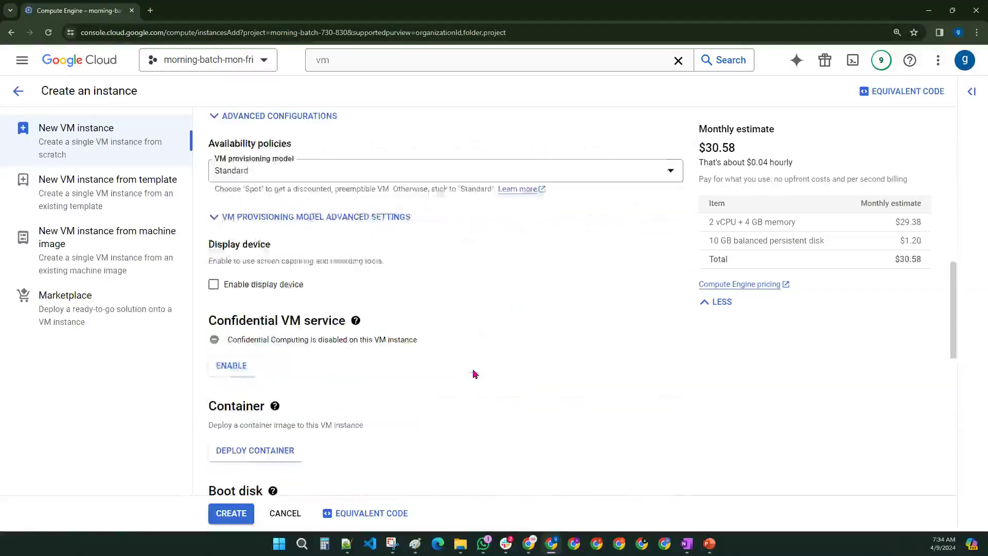
pyautogui.scroll(10, 471, 370)
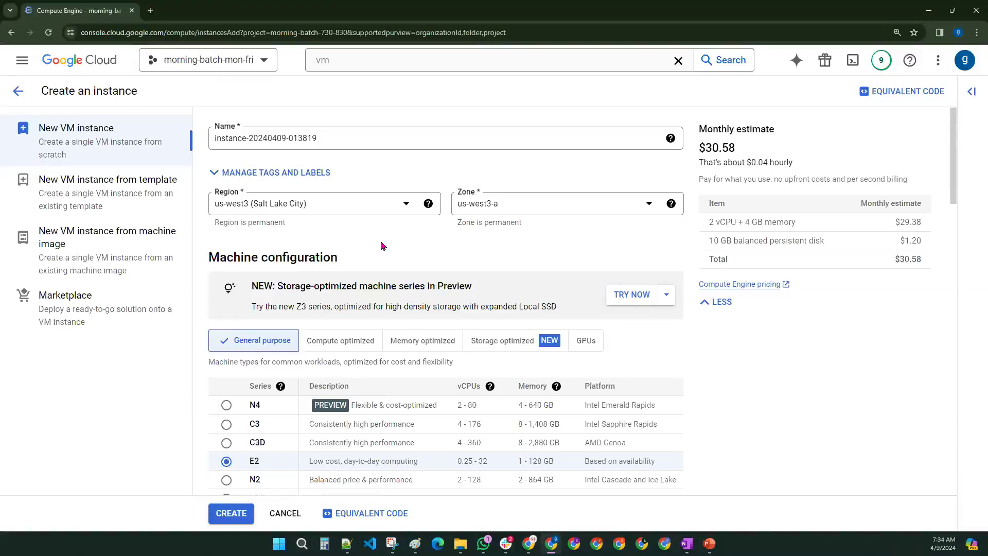
pyautogui.click(333, 209)
pyautogui.scroll(3, 332, 307)
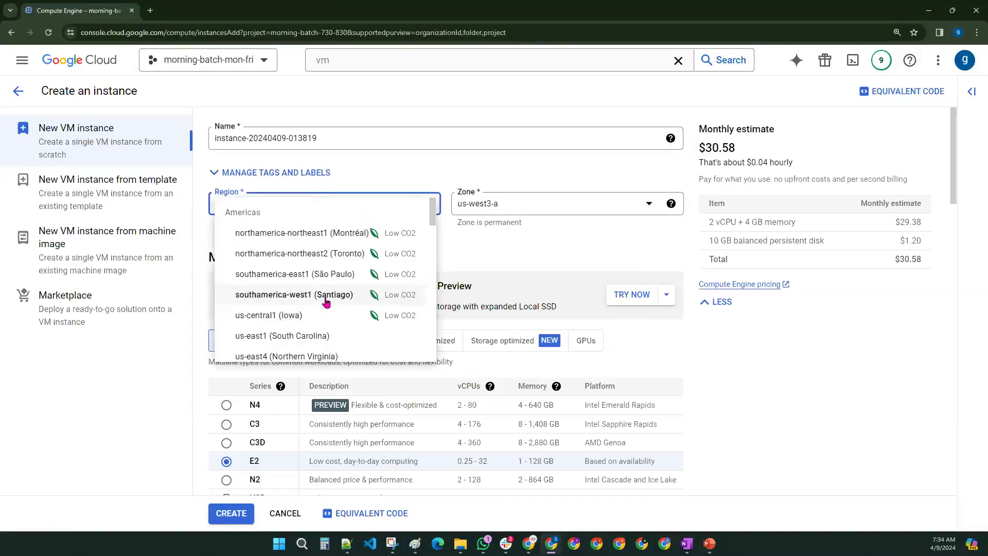
pyautogui.click(535, 247)
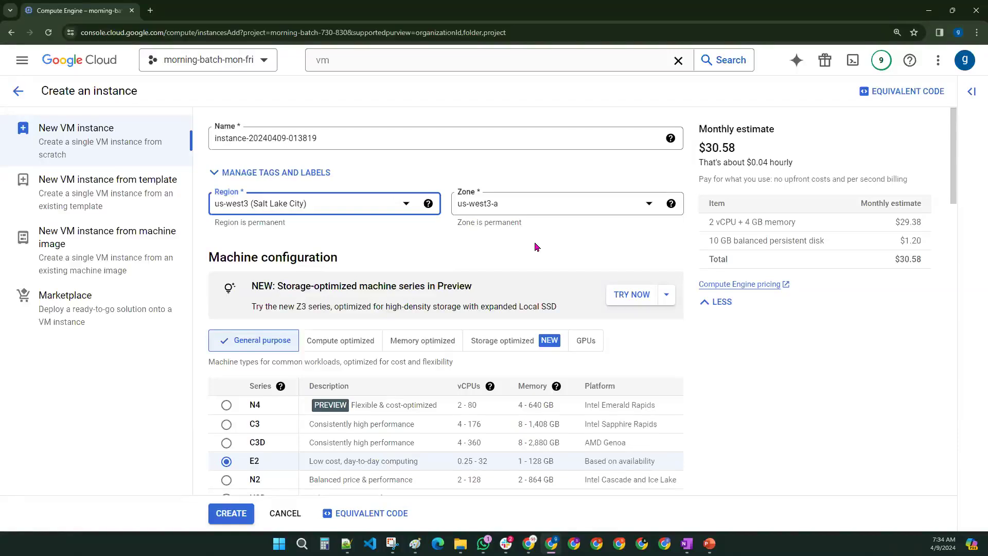
pyautogui.click(535, 247)
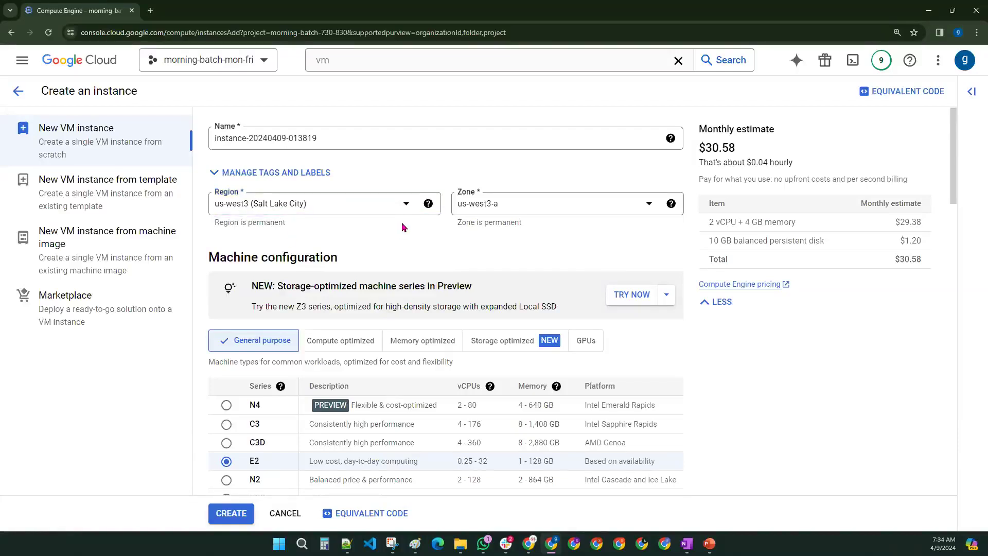
# - Review the instance name, the region choices and the zones offered for us-west3 (Salt Lake City), keeping zone us-west3-a
pyautogui.moveTo(355, 137); pyautogui.dragTo(186, 143)
pyautogui.click(275, 204)
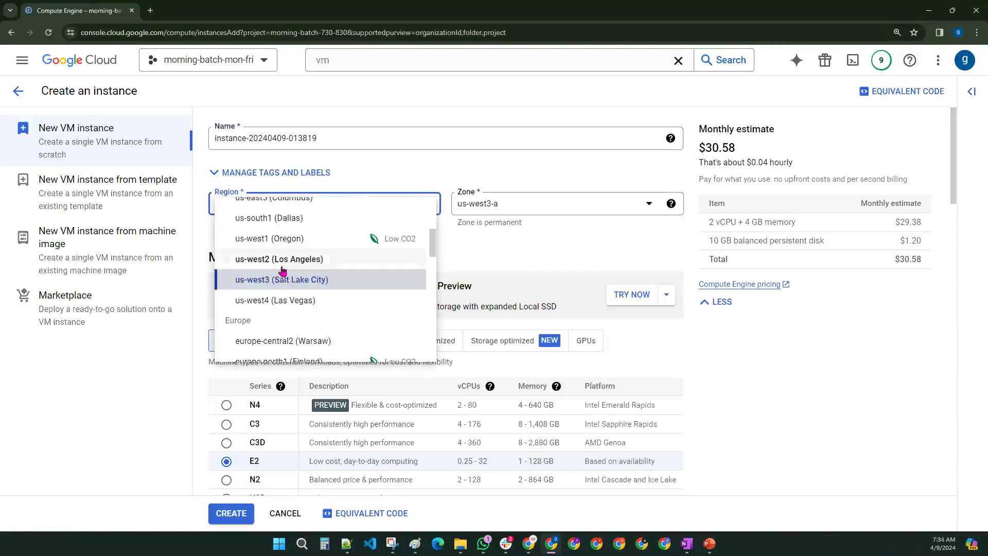
pyautogui.click(506, 208)
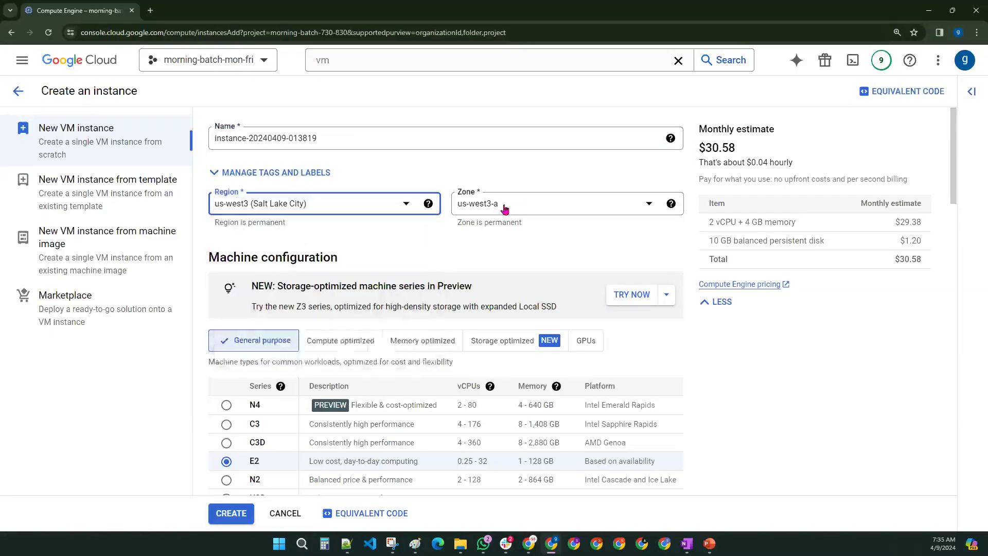
pyautogui.click(277, 205)
pyautogui.click(502, 205)
pyautogui.click(503, 206)
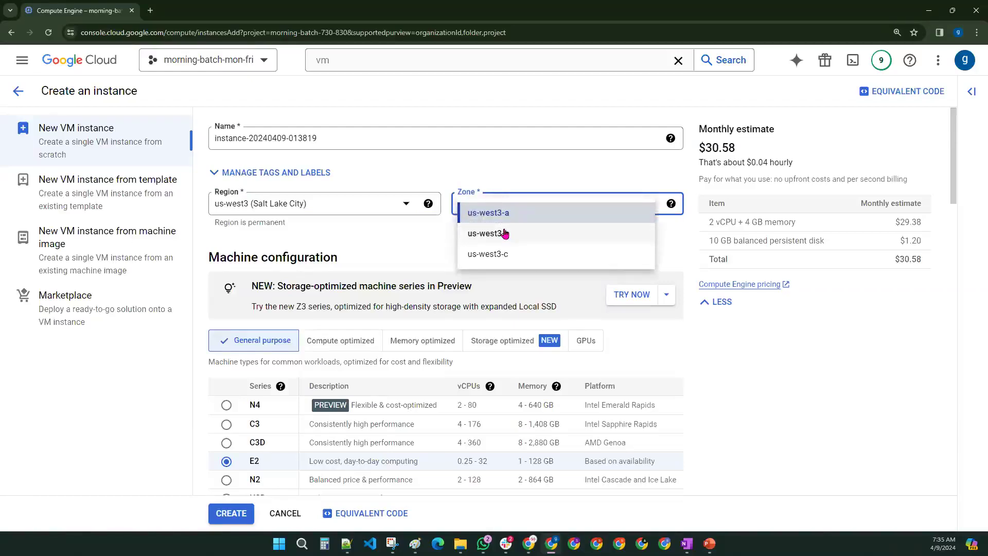
pyautogui.click(502, 213)
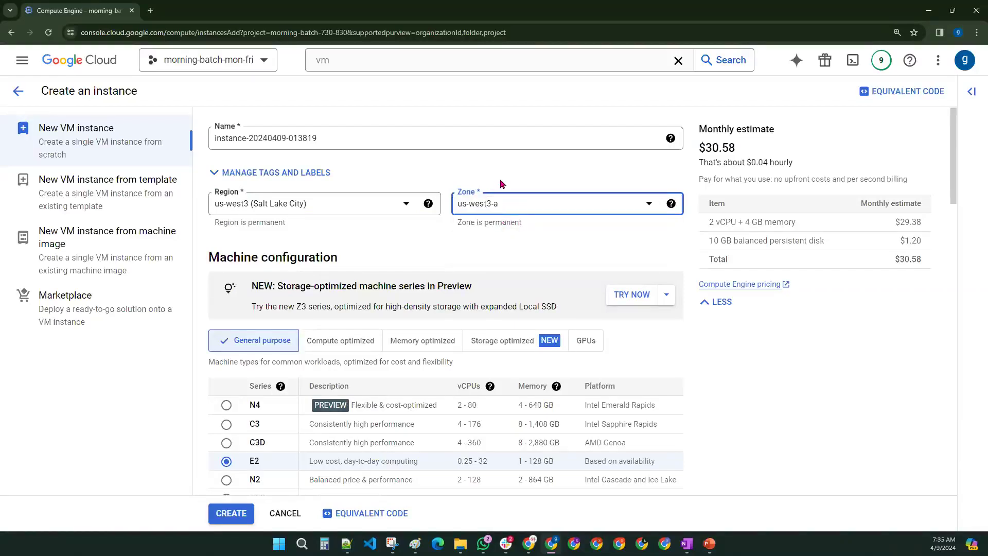
pyautogui.click(461, 201)
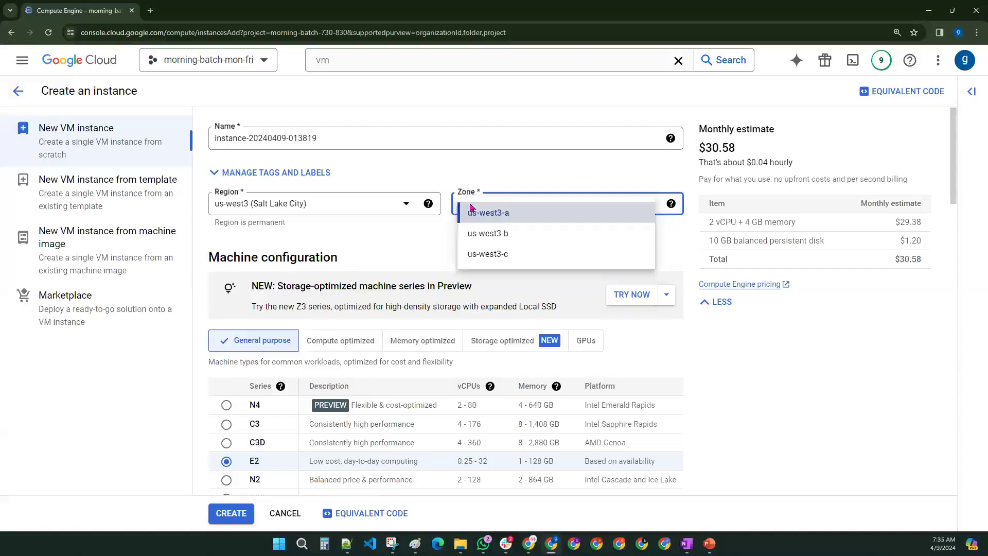
pyautogui.click(443, 253)
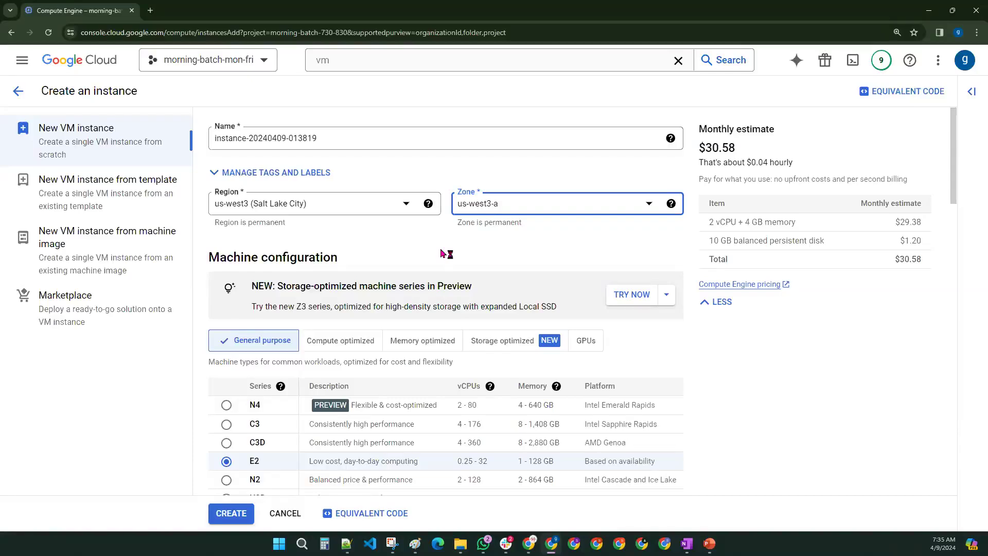
pyautogui.click(442, 253)
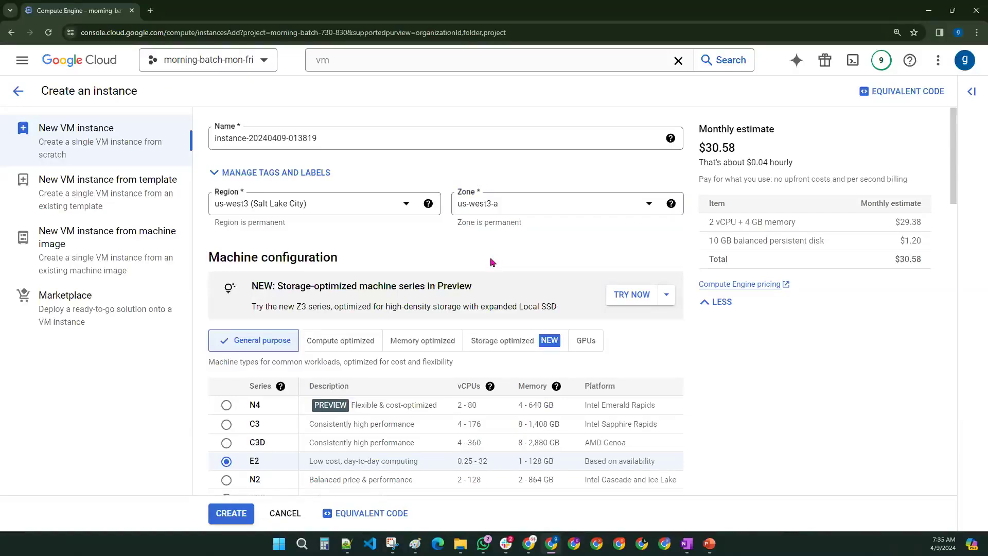
# - Leave the instance form for the welcome page and open the Google Cloud console in a new tab through a web search for "google console"
pyautogui.click(87, 61)
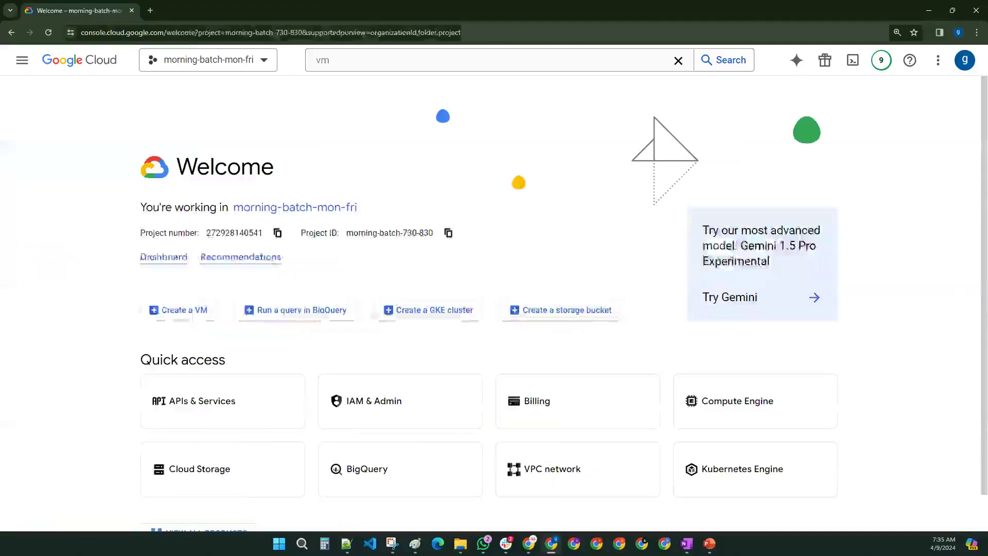
pyautogui.click(150, 11)
pyautogui.write('g')
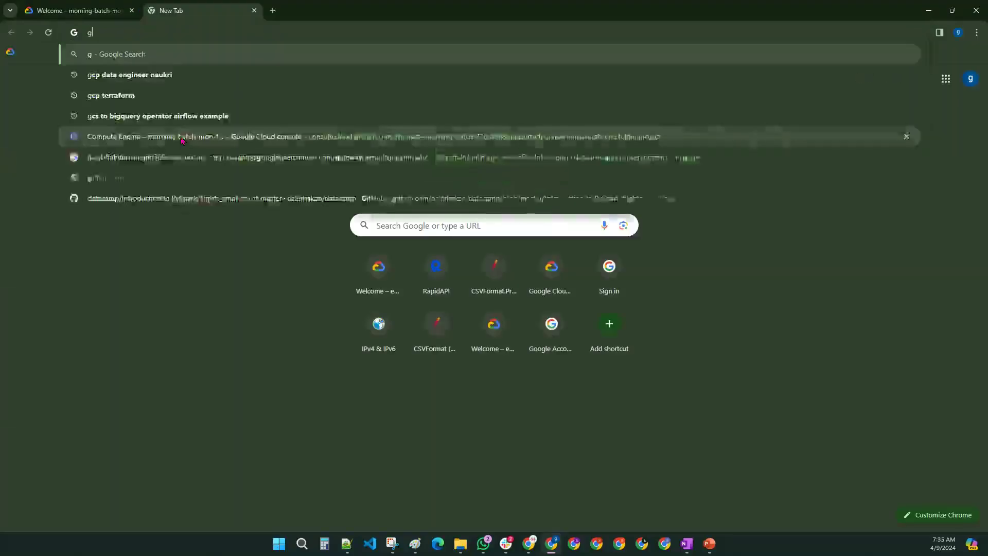
pyautogui.write('oogle cl')
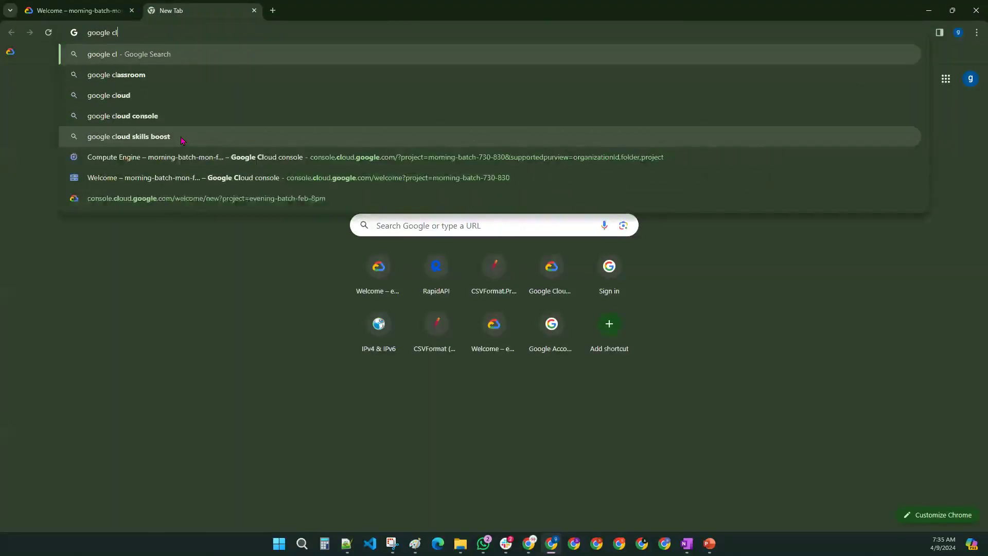
pyautogui.press('BackSpace')
pyautogui.write('onsole')
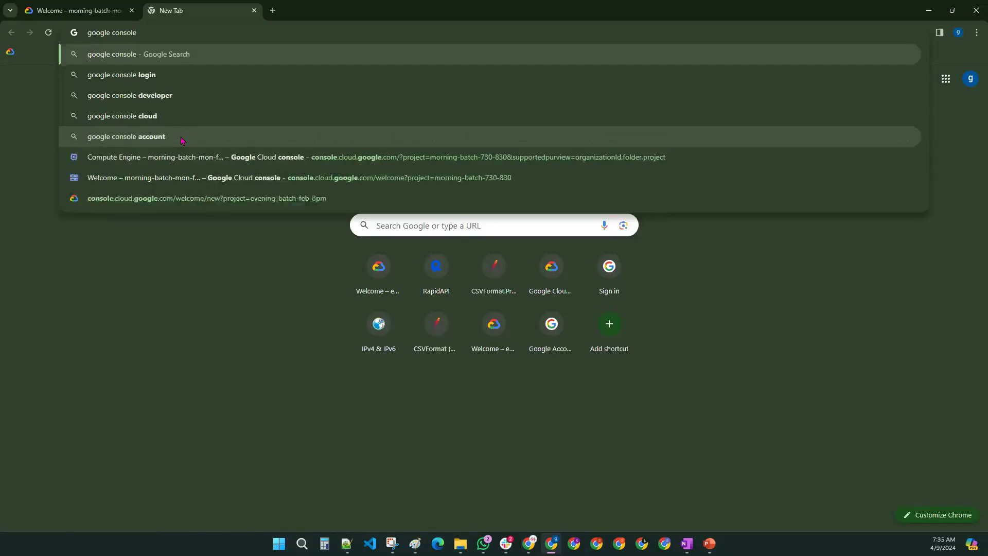
pyautogui.press('Return')
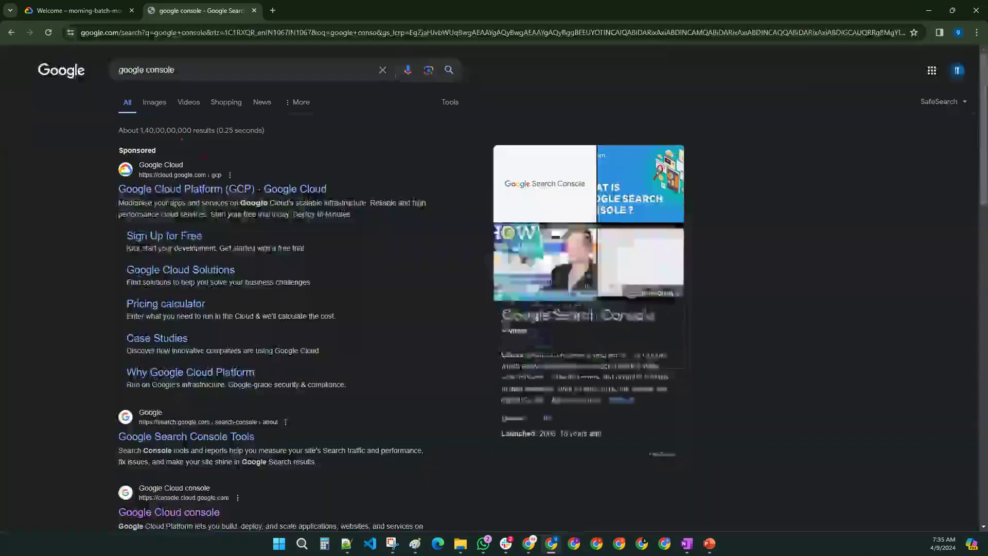
pyautogui.click(215, 195)
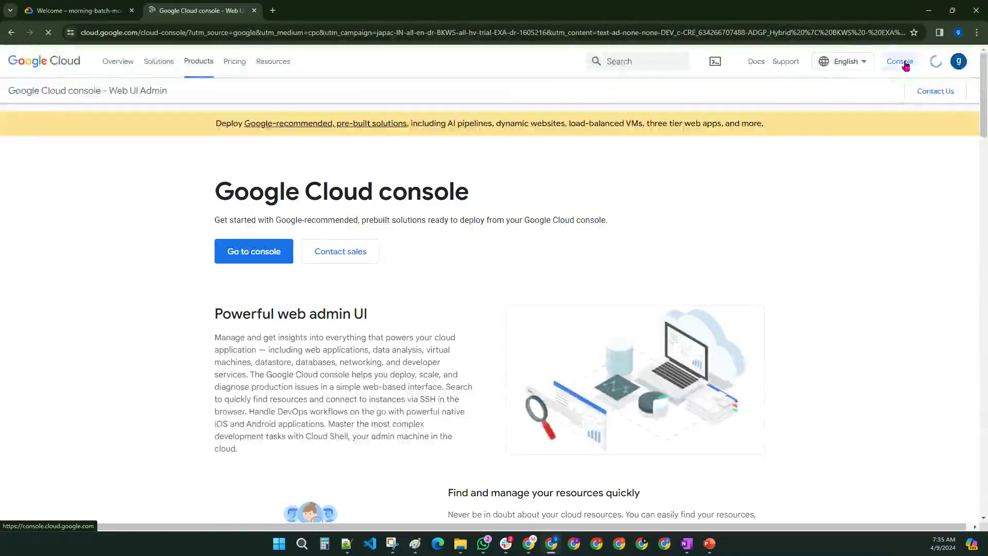
pyautogui.click(900, 61)
pyautogui.click(75, 11)
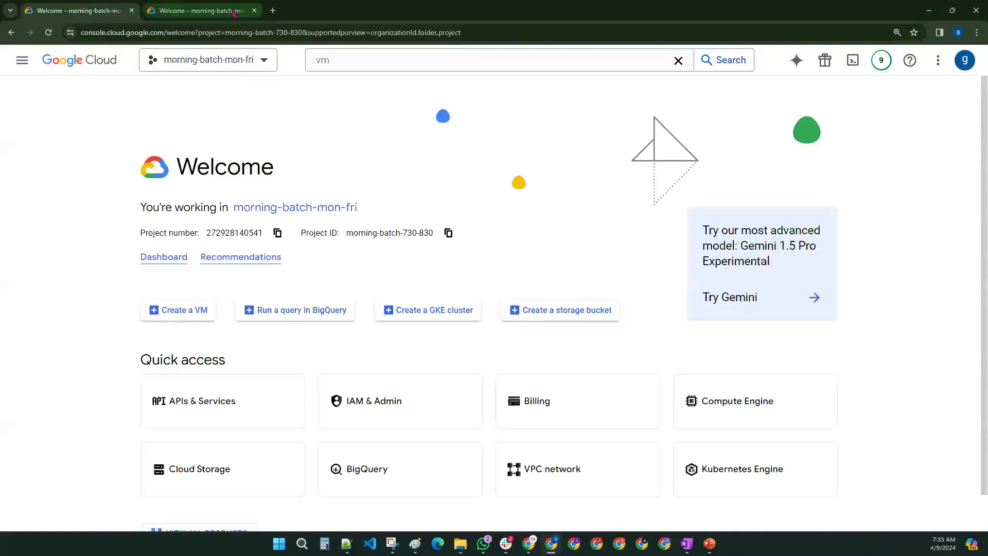
pyautogui.click(471, 33)
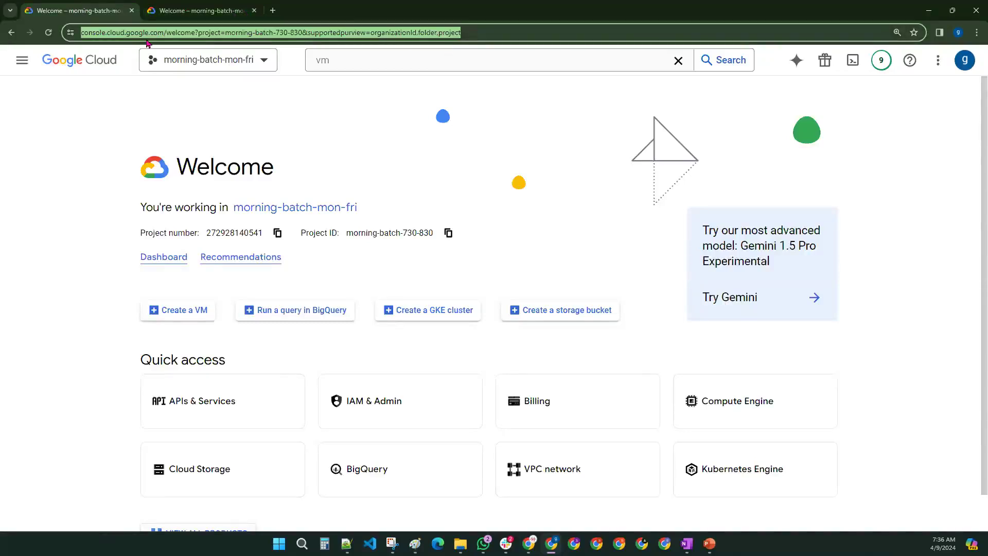
pyautogui.click(191, 34)
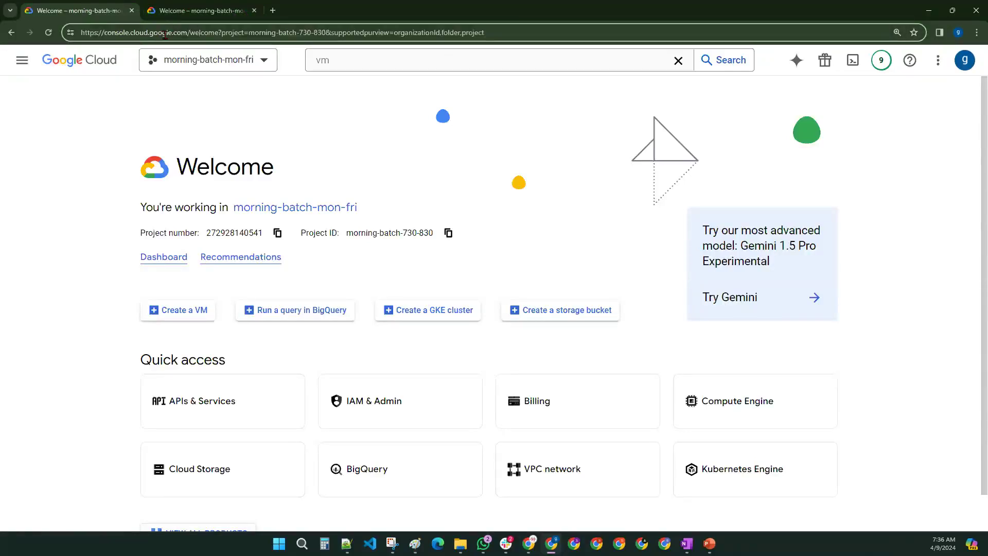
pyautogui.moveTo(188, 33); pyautogui.dragTo(79, 35)
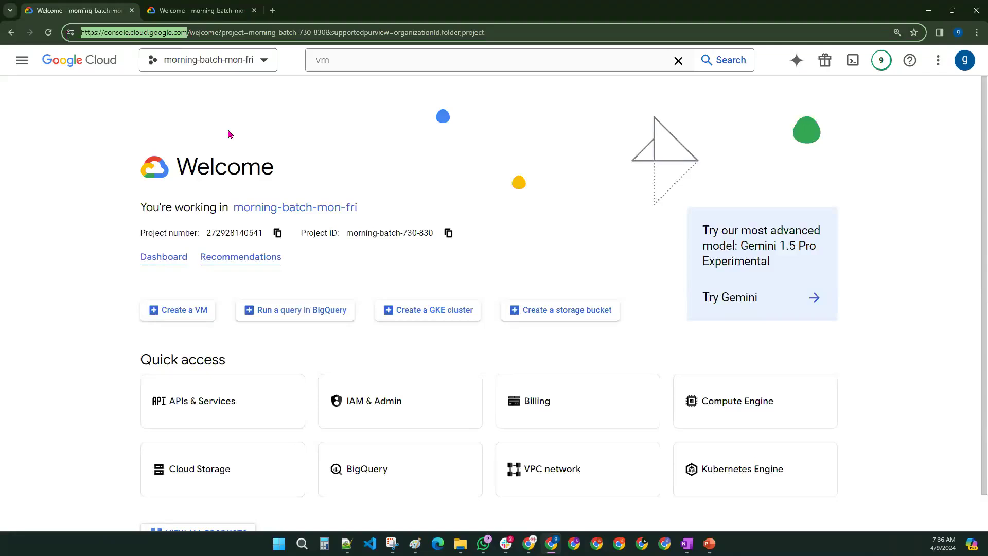
# - Switch to the PowerPoint slide show, return to the Region and Zone Selection slide and open its pointer options
pyautogui.hotkey('alt', 'Tab')
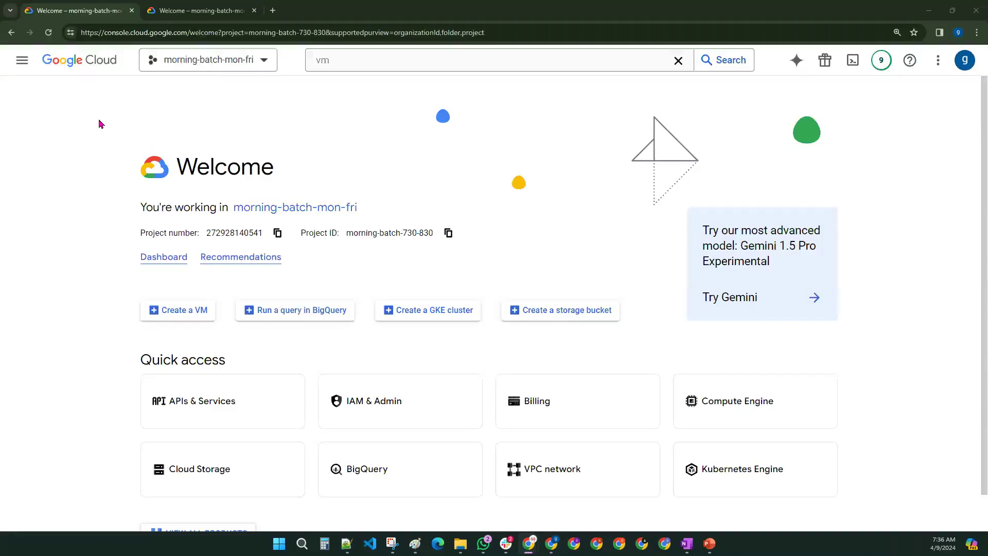
pyautogui.click(929, 11)
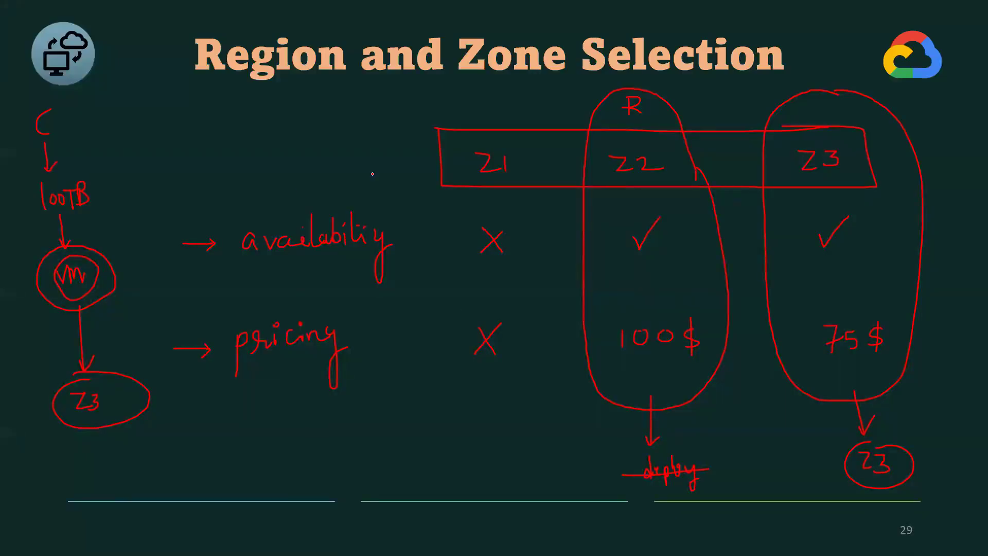
pyautogui.press('Right')
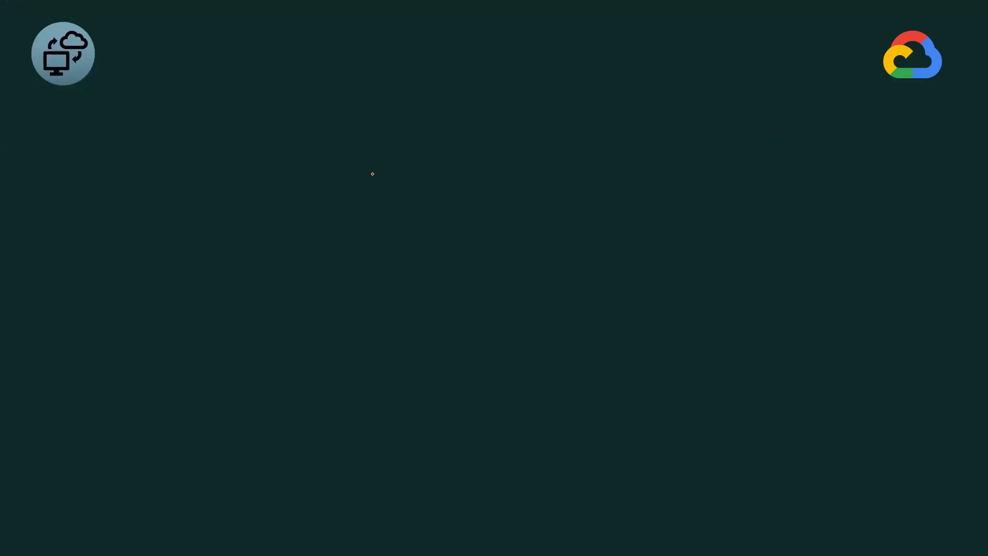
pyautogui.press('Right')
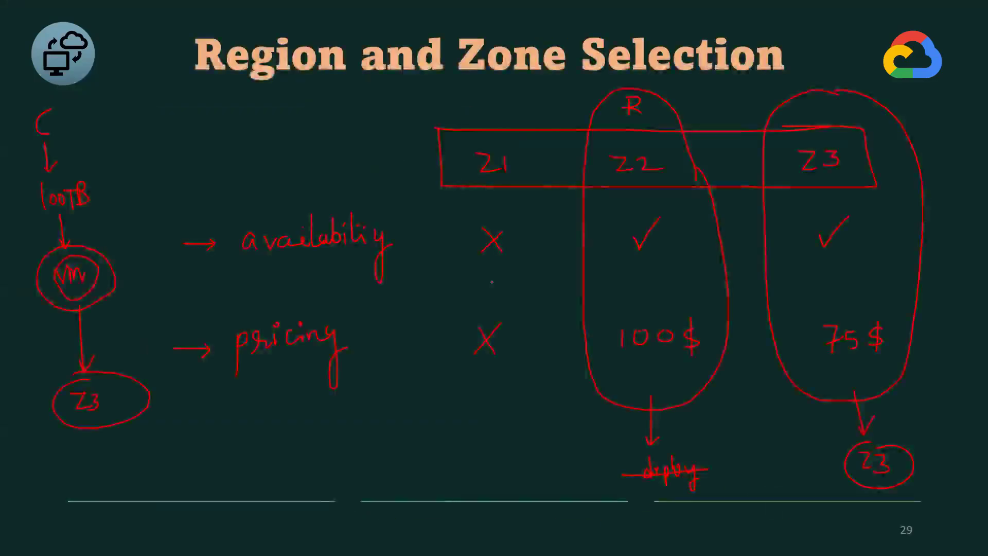
pyautogui.rightClick(492, 282)
pyautogui.moveTo(498, 301)
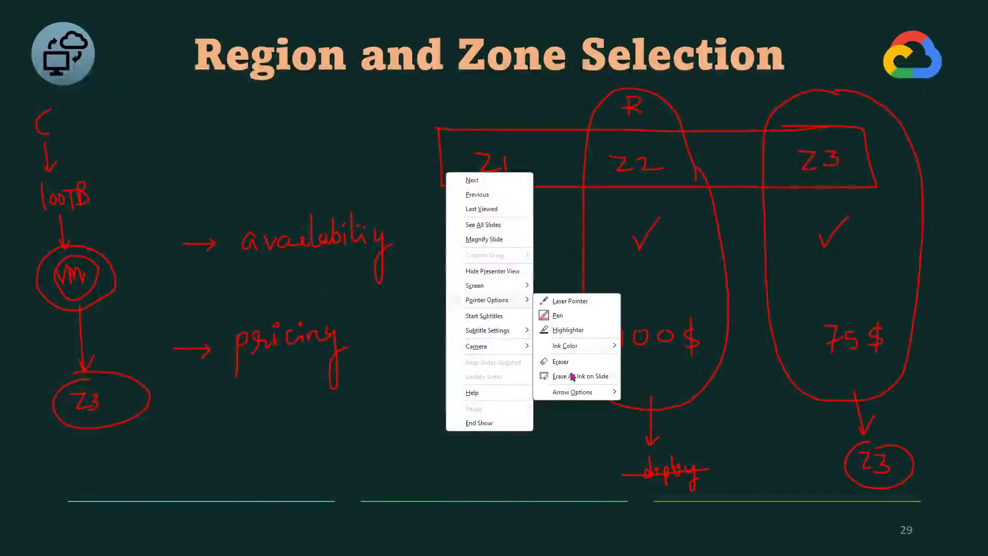